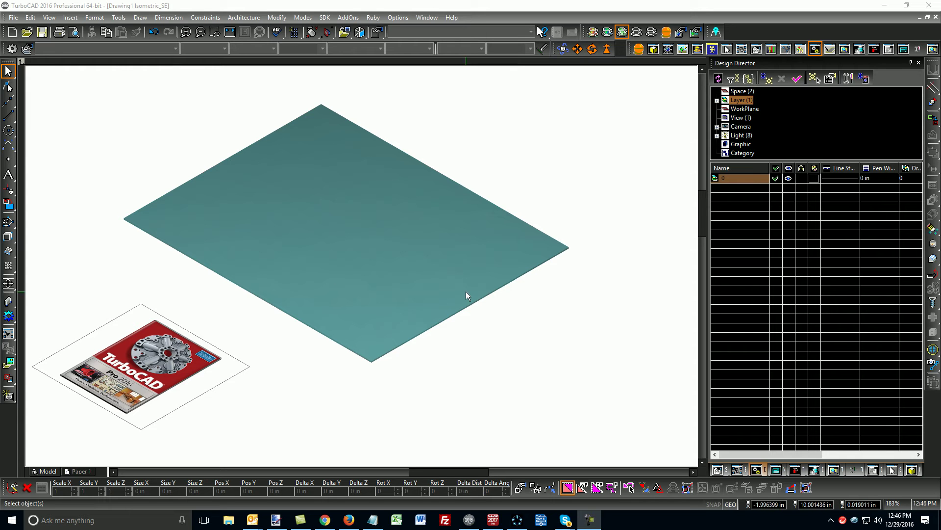
Bring the TurboCAD drawing window to the front.
click(60, 7)
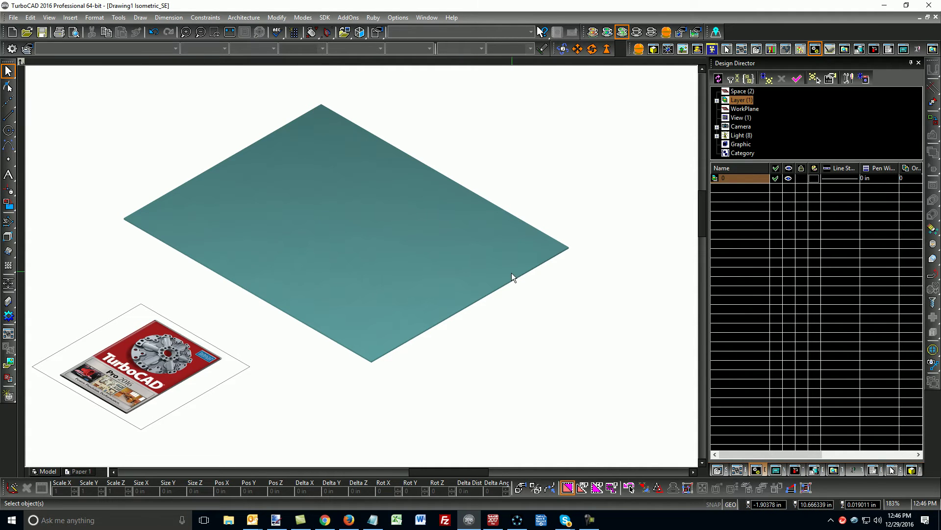
Render the drawing with Advanced Rendering, which shows the product-box plate solid black.
right_click(184, 140)
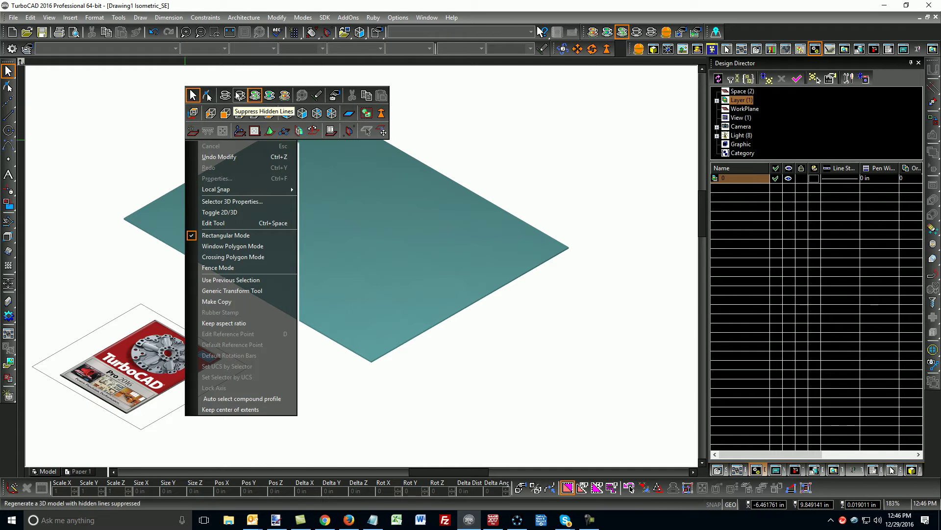
click(86, 252)
right_click(138, 110)
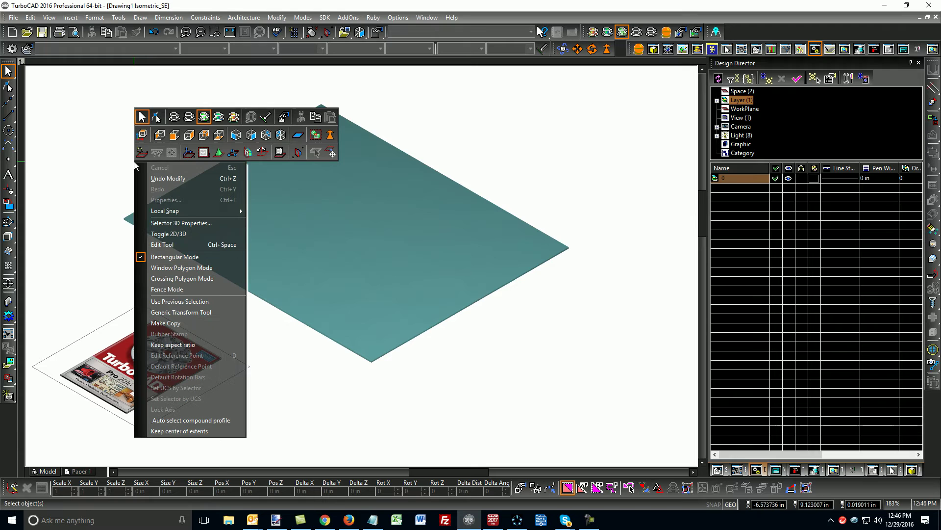
click(235, 119)
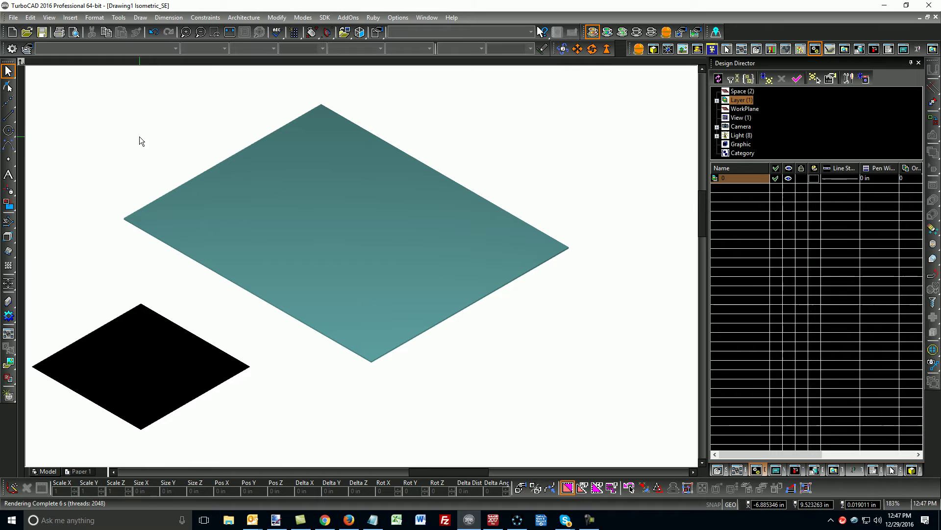
Switch to wireframe and apply the TurboCAD product image as a UV map to the large rectangle.
right_click(86, 286)
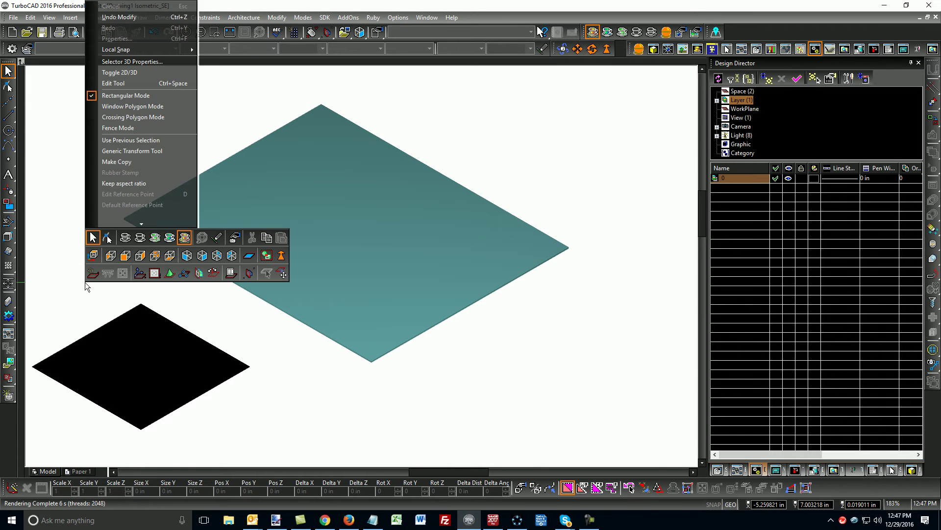
click(125, 255)
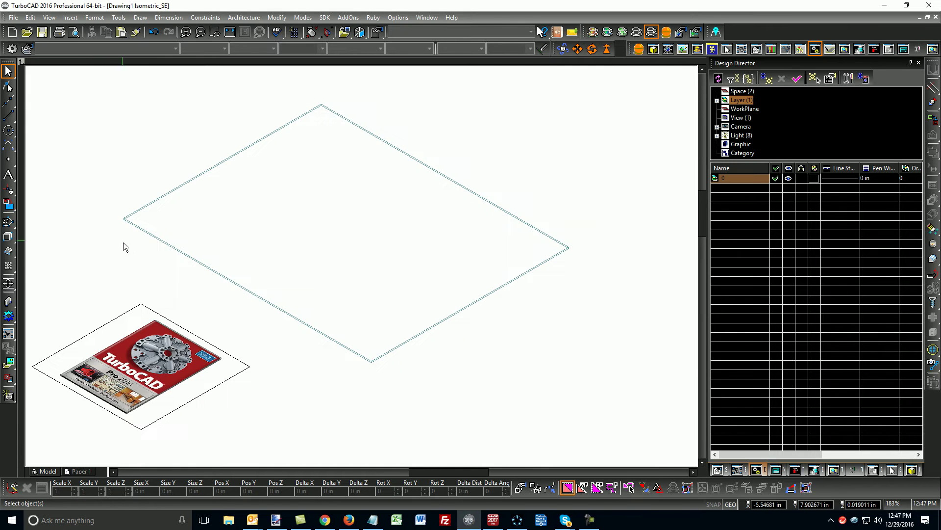
click(7, 365)
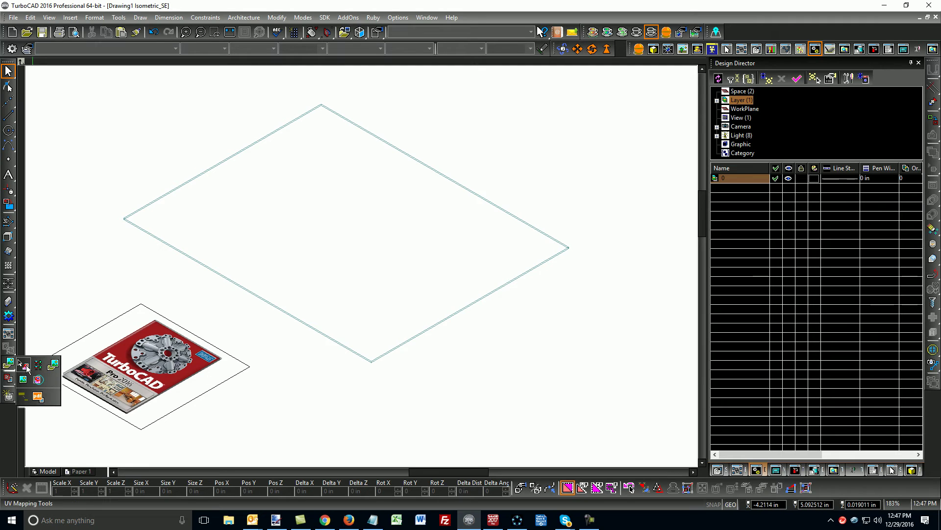
click(25, 365)
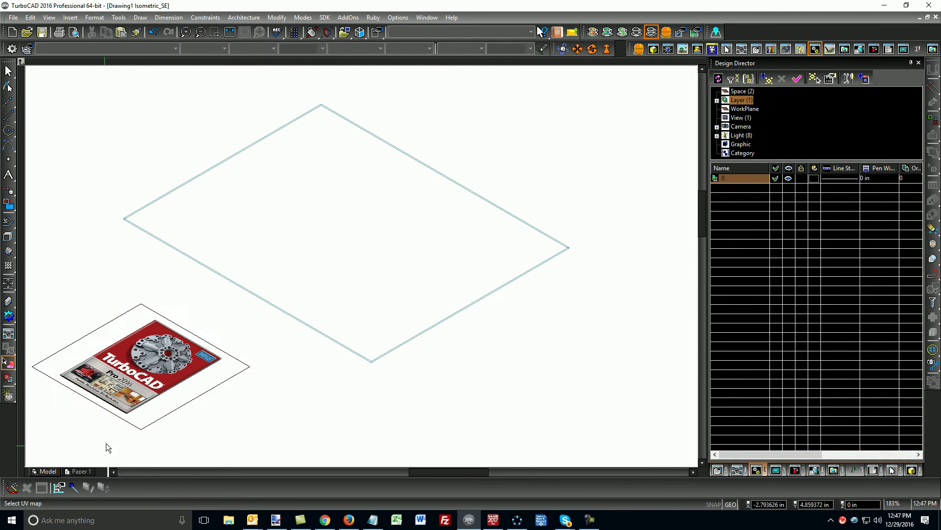
click(127, 398)
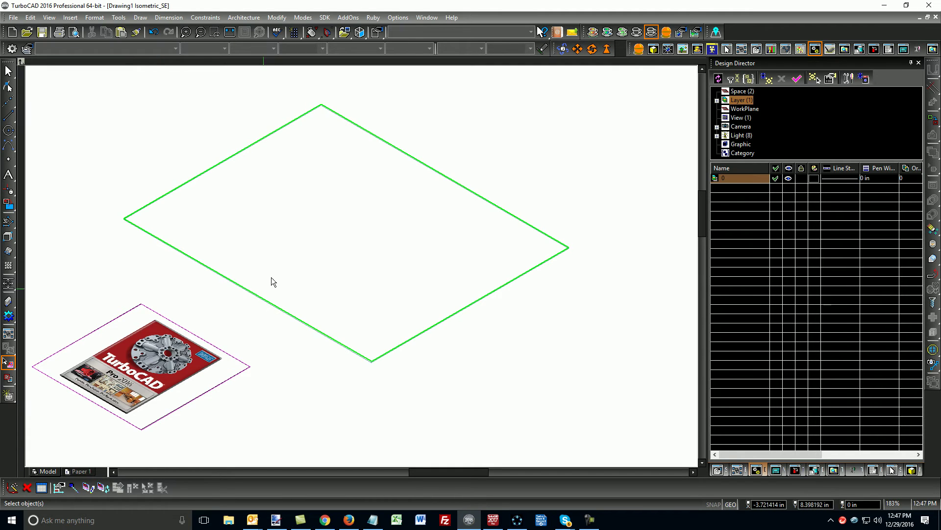
click(281, 254)
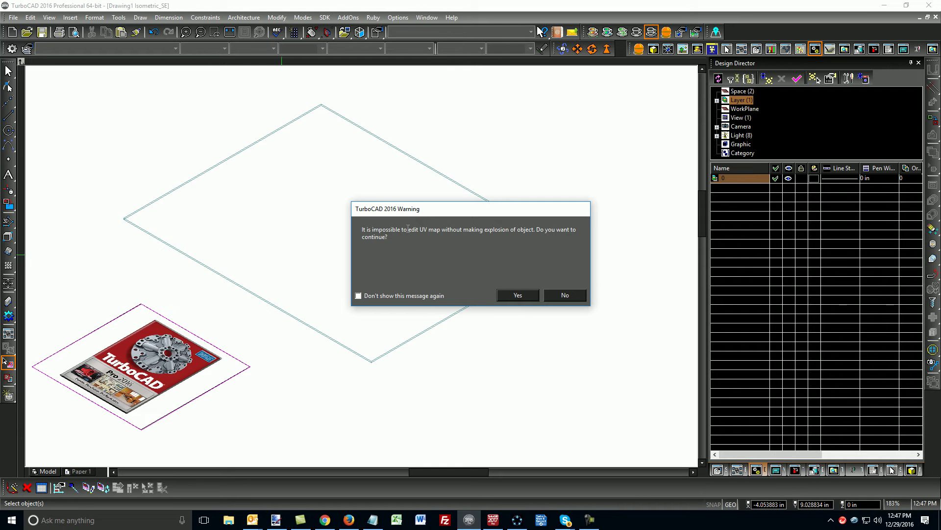
Explode the rectangle for UV editing and drag its flattened 2D part over the product image.
click(518, 295)
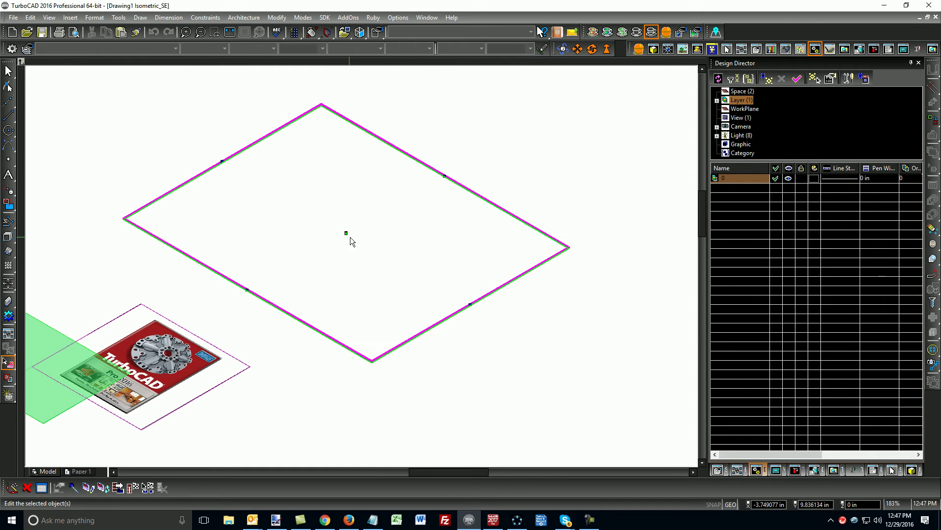
right_click(360, 220)
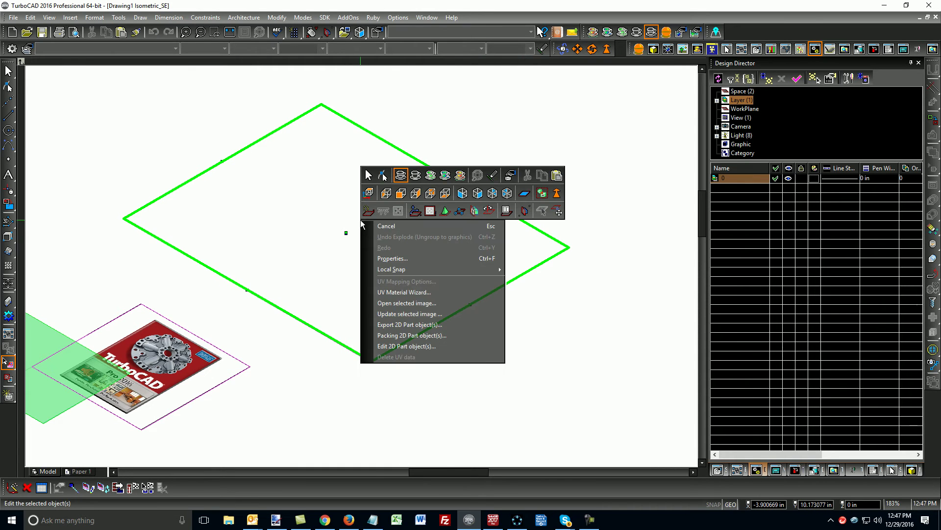
click(413, 347)
scroll(362, 269, down, 2)
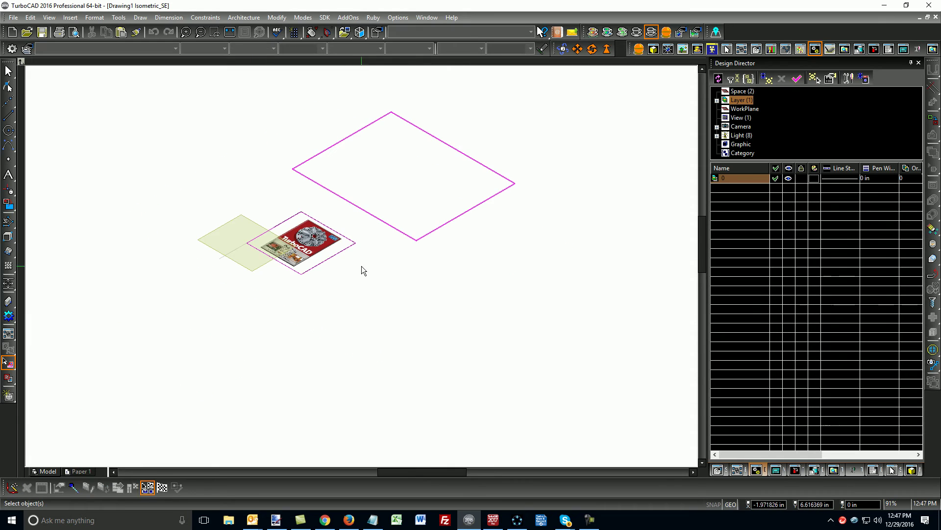
click(220, 238)
drag(247, 243, 301, 274)
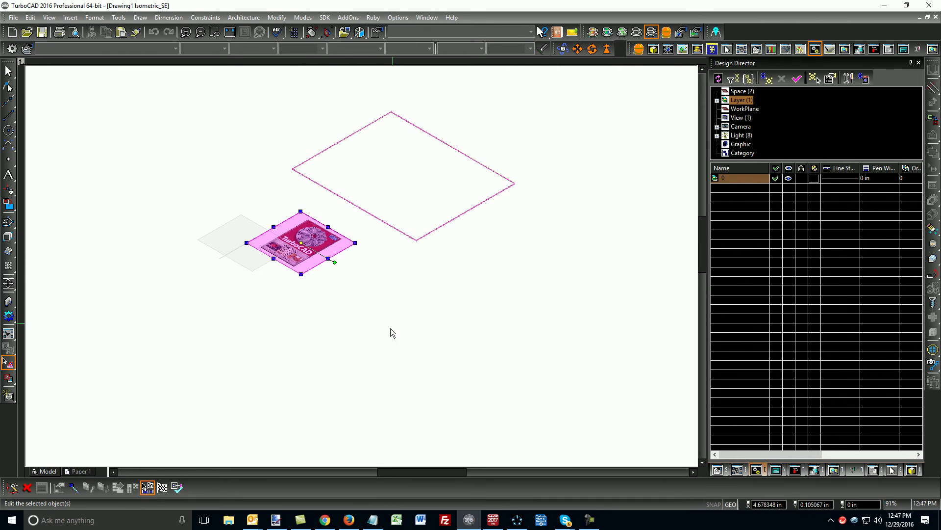
Finish the 2D part edit and review the rectangle's material properties without changes.
click(162, 487)
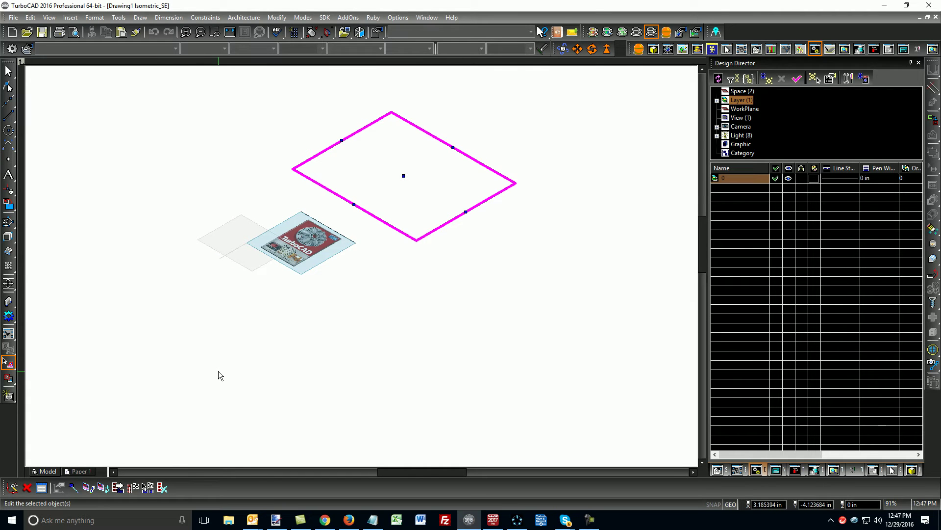
double_click(412, 175)
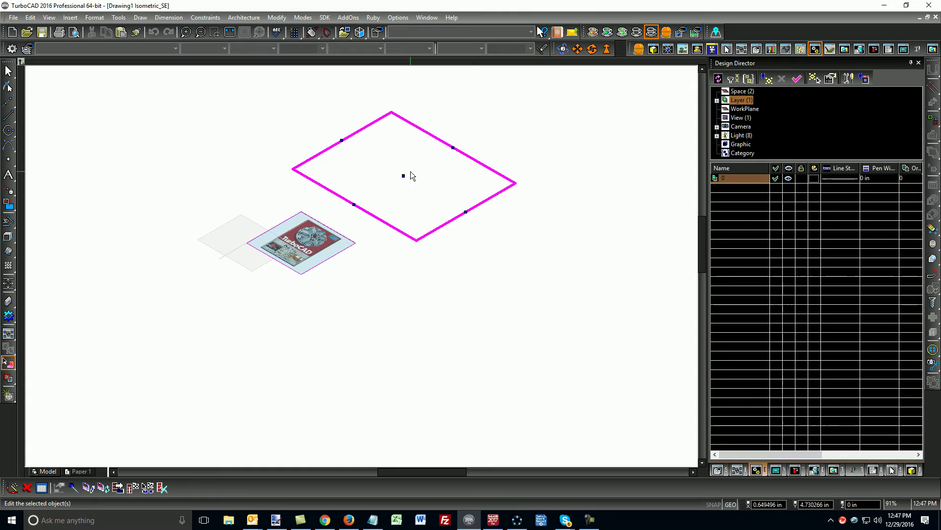
click(377, 190)
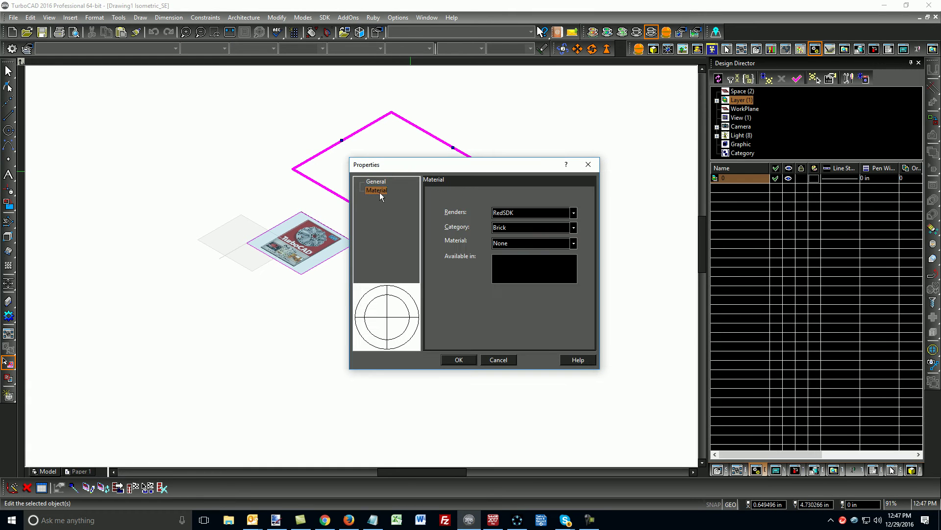
click(499, 360)
Create the DT Custom material '2016' from the product image with the UV Material Wizard.
click(412, 378)
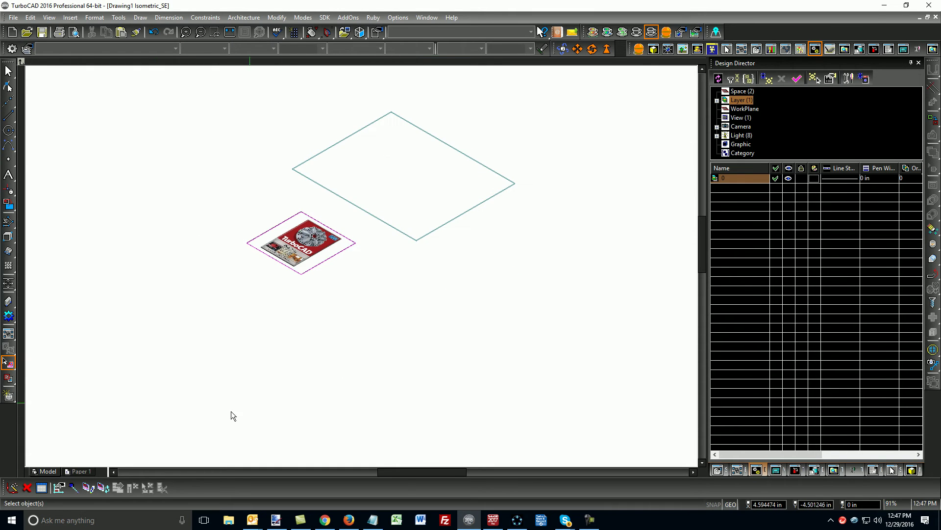
click(72, 486)
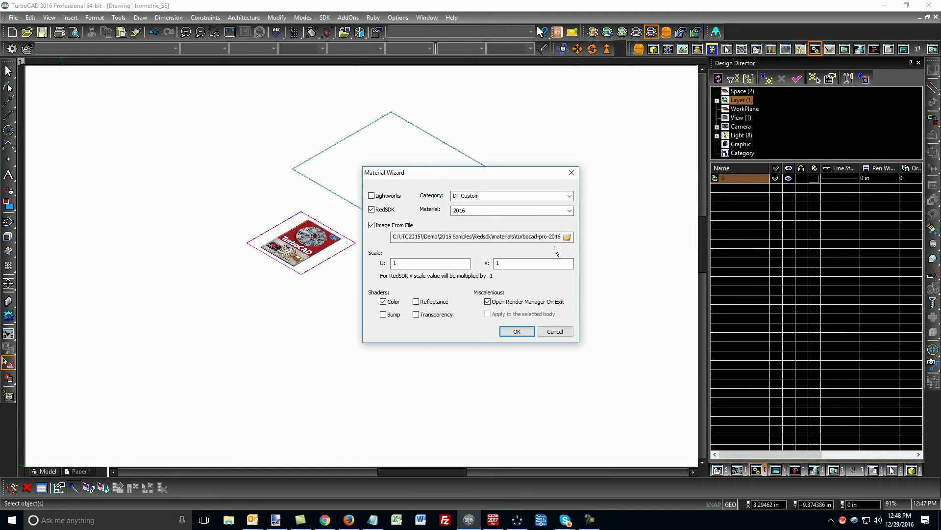
click(514, 333)
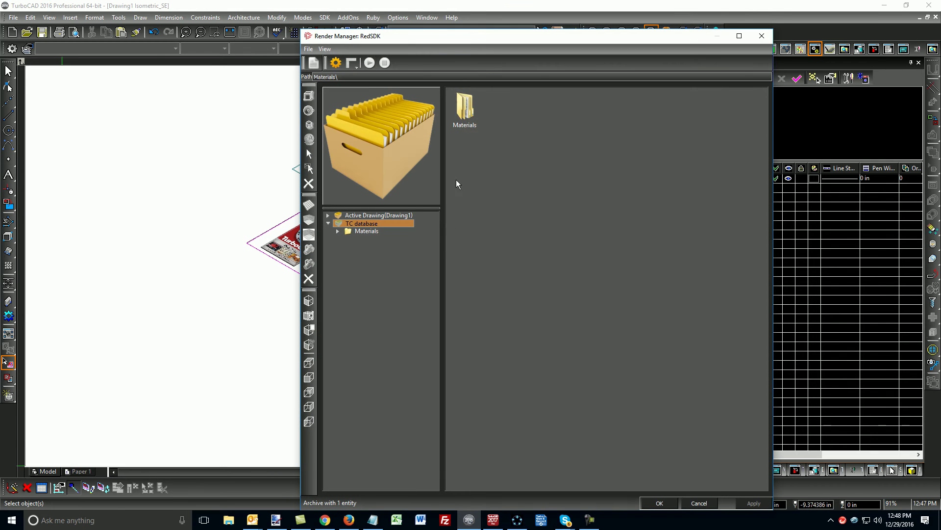
Render a preview of the DT Custom '2016' material in Render Manager, showing its tiled product-box texture.
double_click(467, 118)
double_click(467, 117)
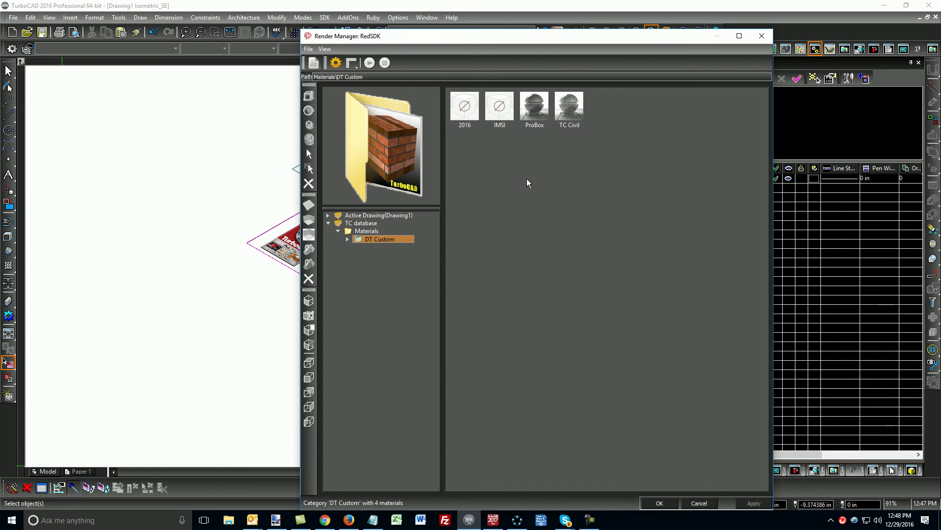
double_click(474, 112)
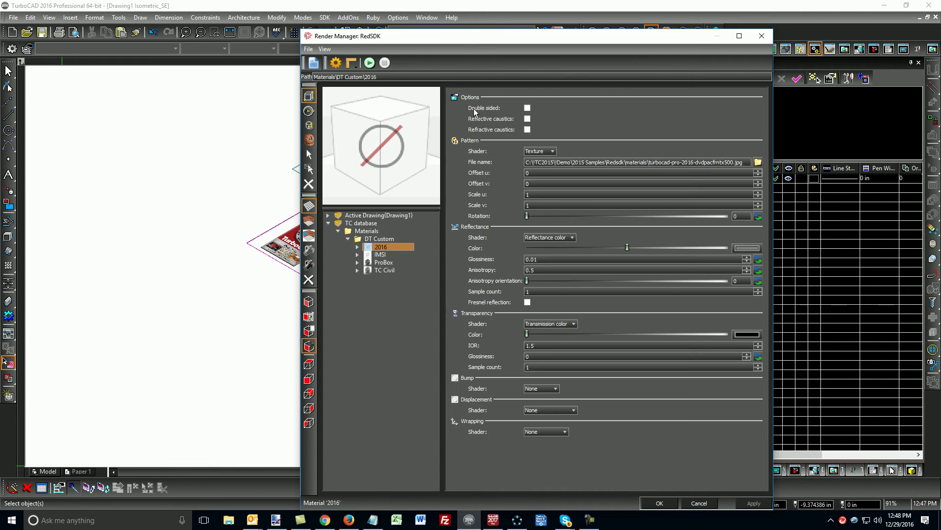
click(369, 62)
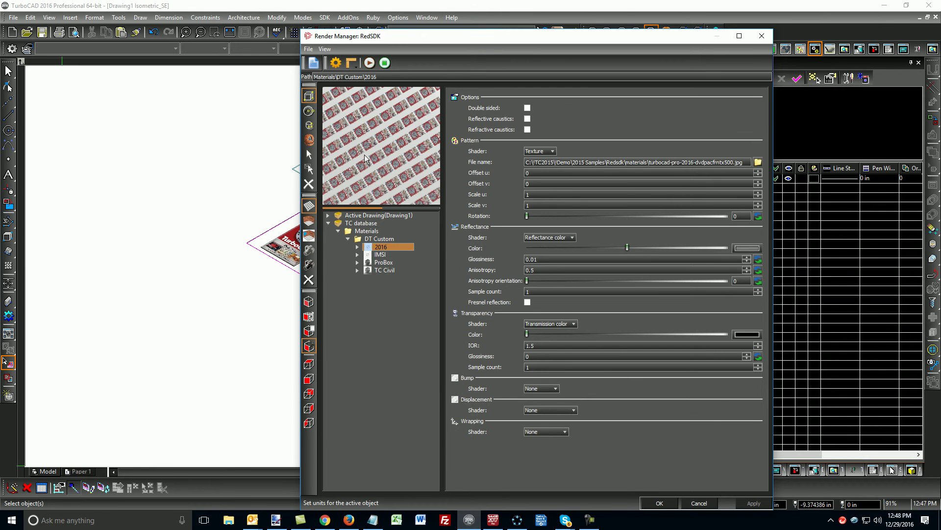
click(659, 503)
Set the large rectangle's material to category DT Custom, material 2016, in its properties.
double_click(399, 181)
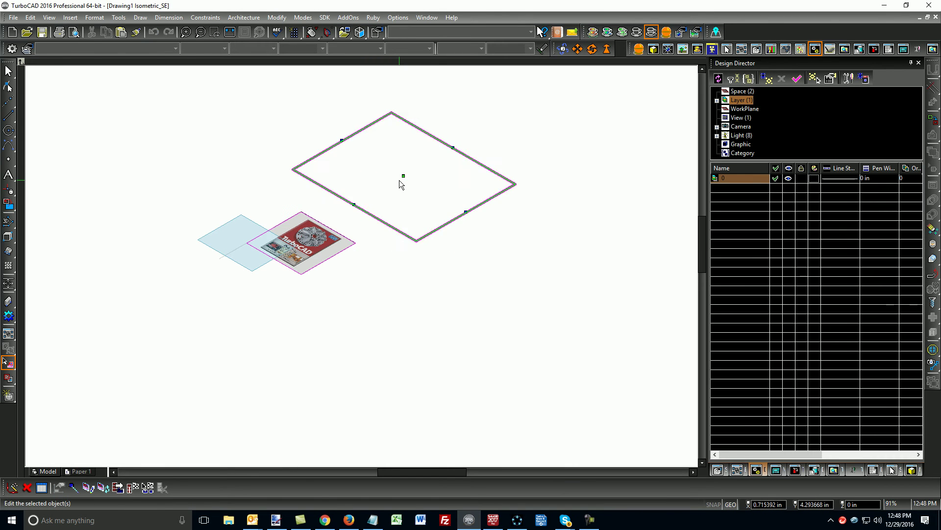
click(495, 243)
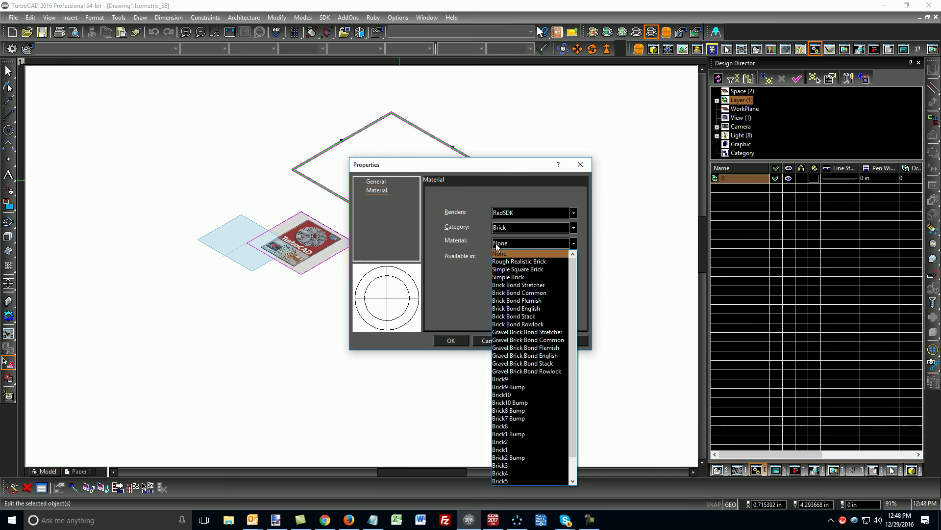
click(500, 228)
click(499, 229)
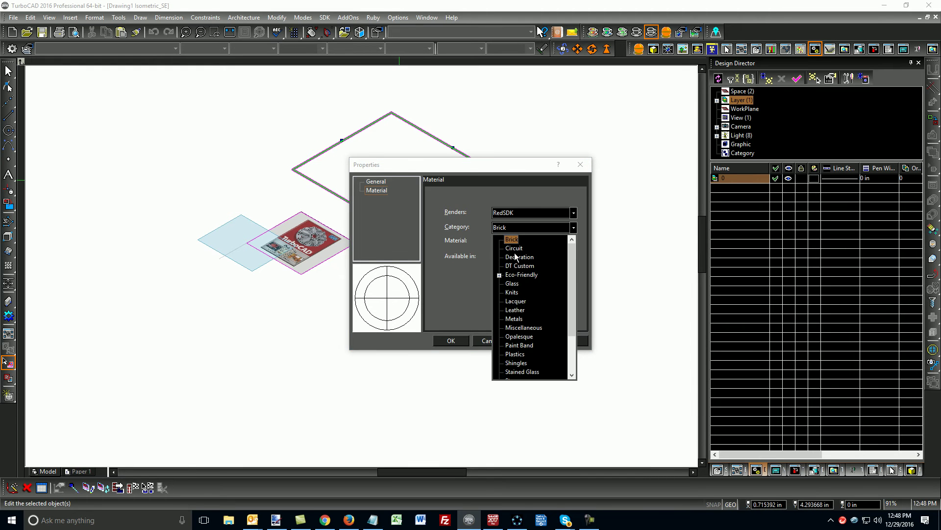
click(518, 265)
click(501, 243)
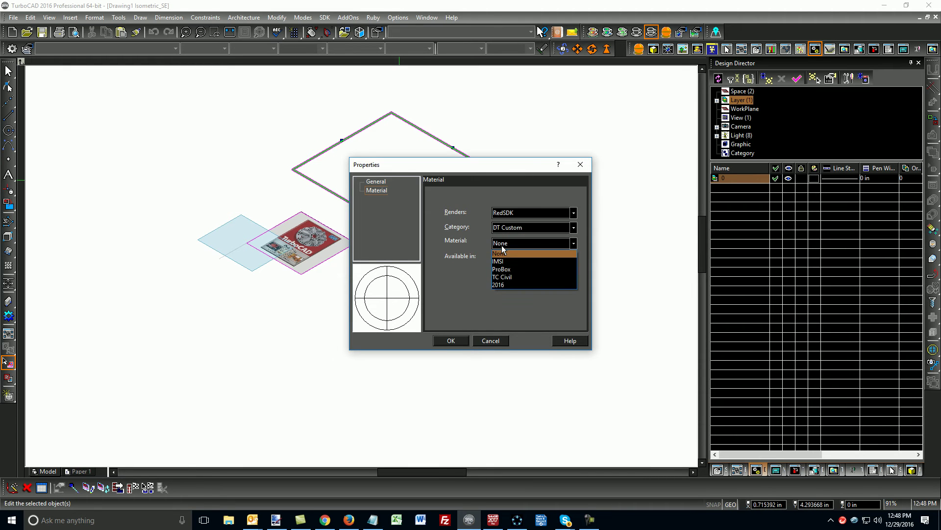
click(498, 285)
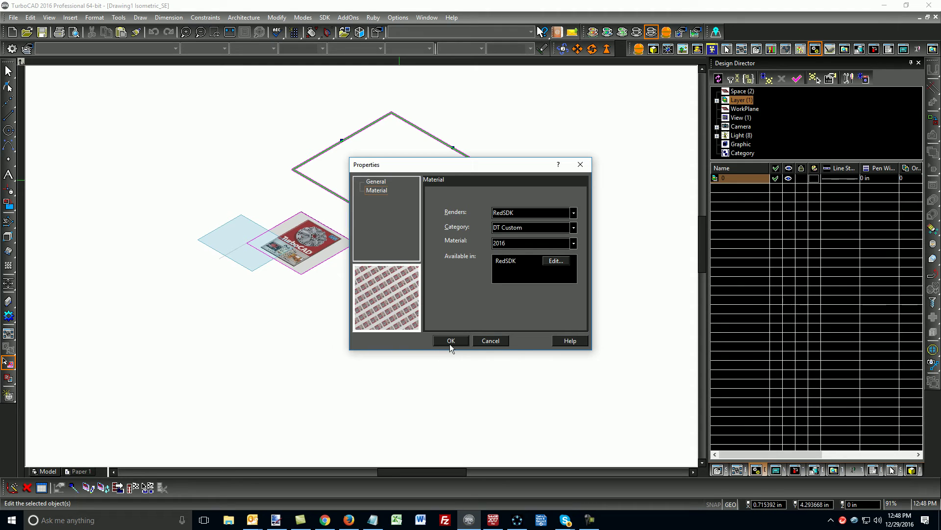
click(450, 343)
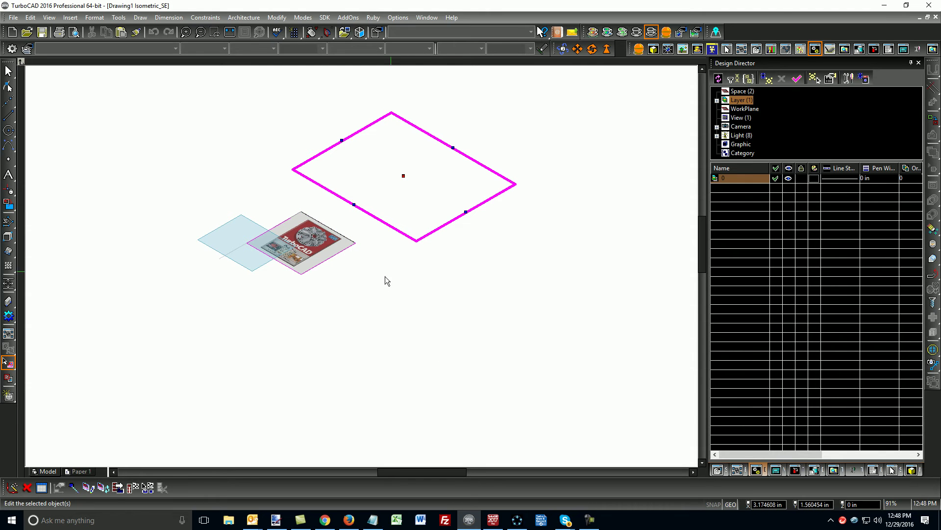
right_click(138, 196)
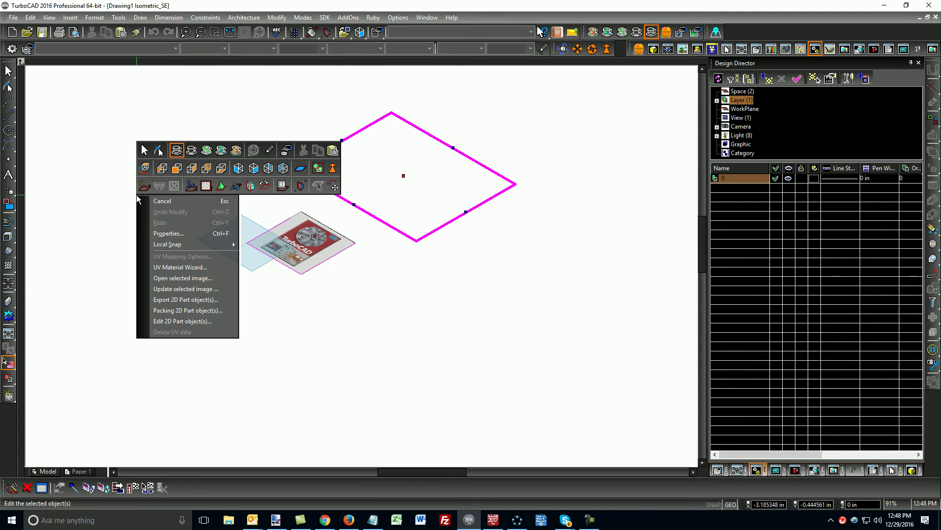
click(341, 354)
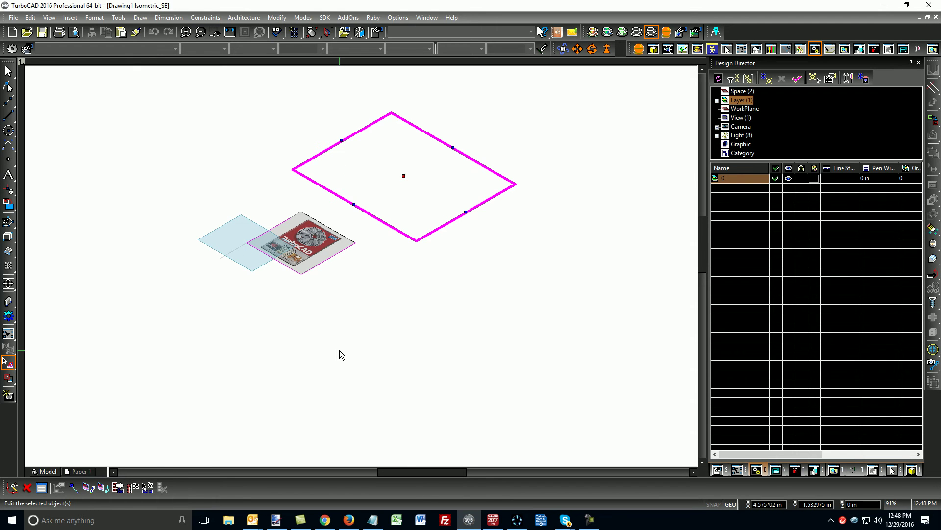
Preview a Draft Rendering, then return to wireframe with the Select UV map tool active.
click(341, 355)
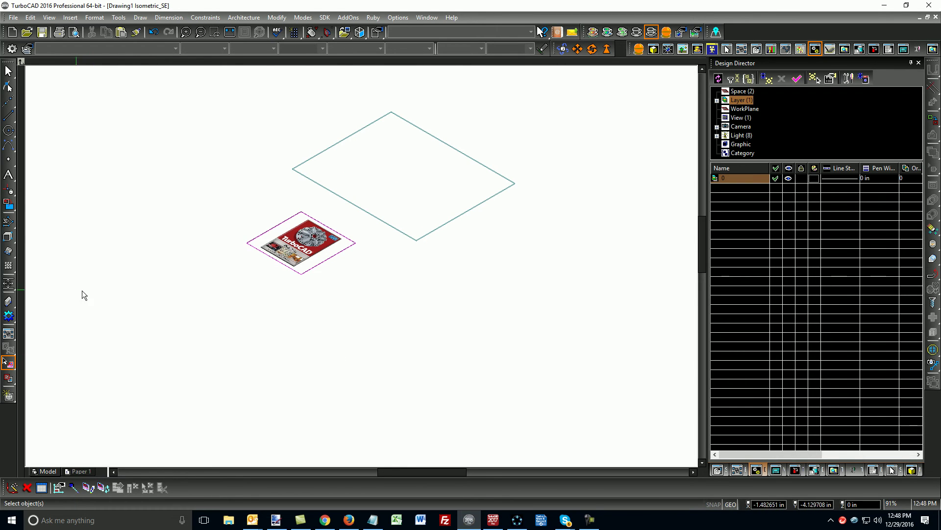
right_click(351, 251)
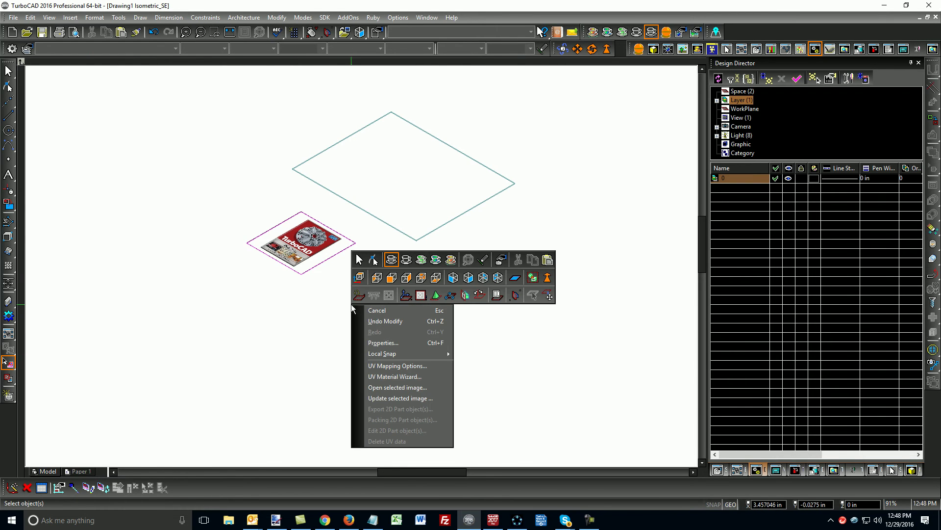
click(435, 262)
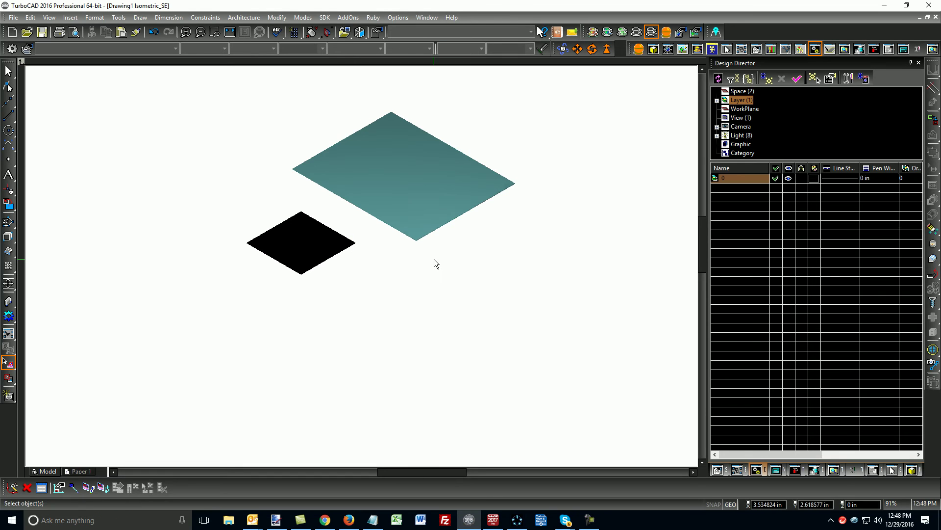
right_click(353, 299)
click(392, 255)
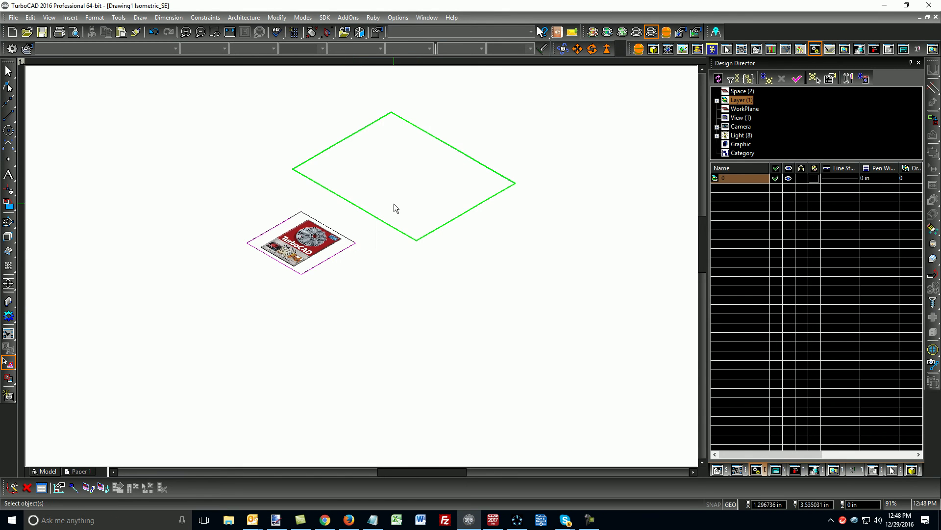
click(9, 361)
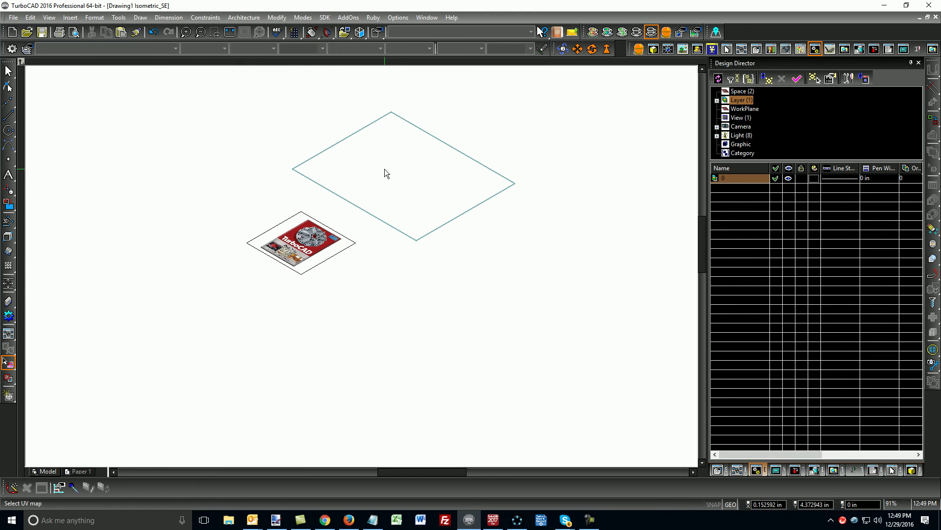
Give the large plane's UV map the 2016 material in its properties.
click(426, 169)
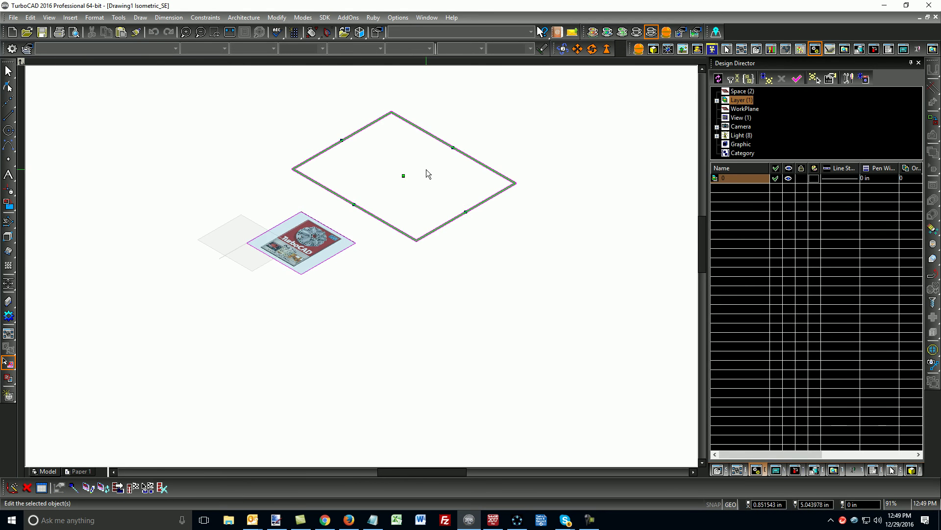
click(426, 169)
click(509, 241)
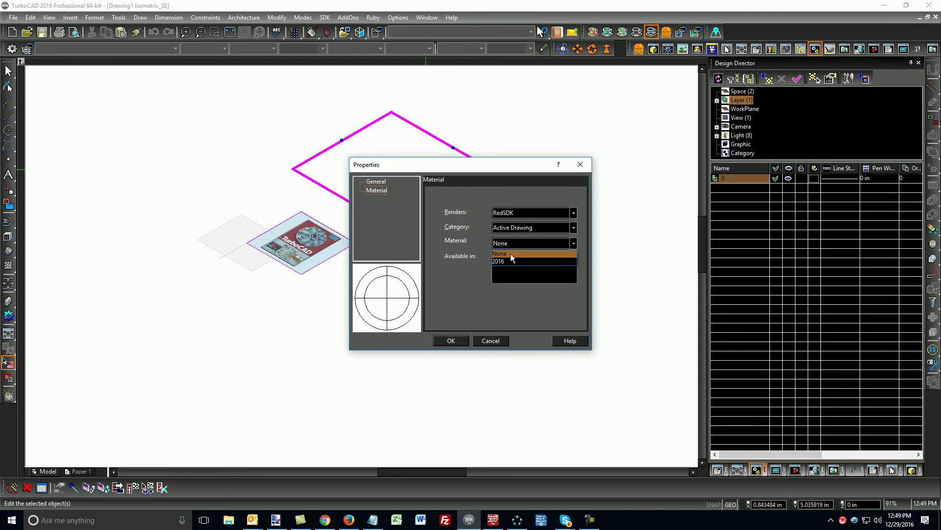
click(509, 260)
click(450, 340)
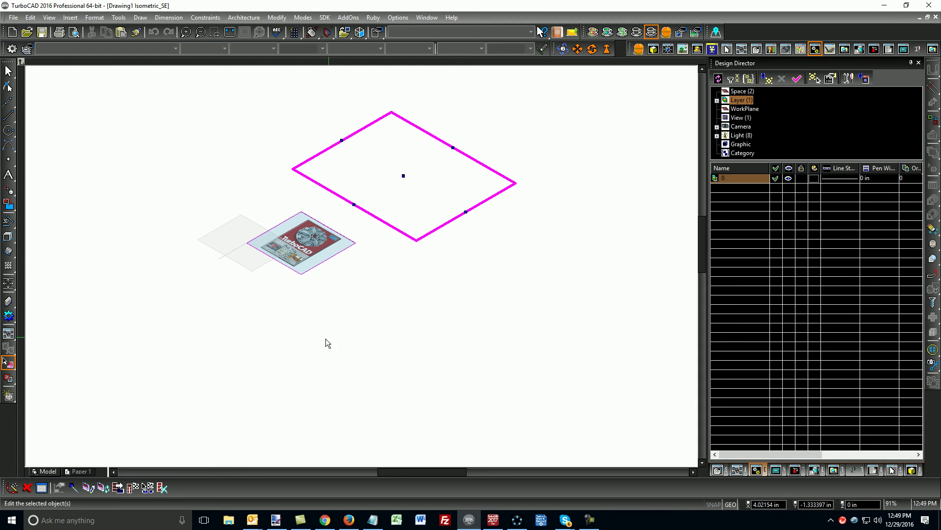
Edit and finish the image's 2D part, then render to show the product-box texture.
right_click(183, 111)
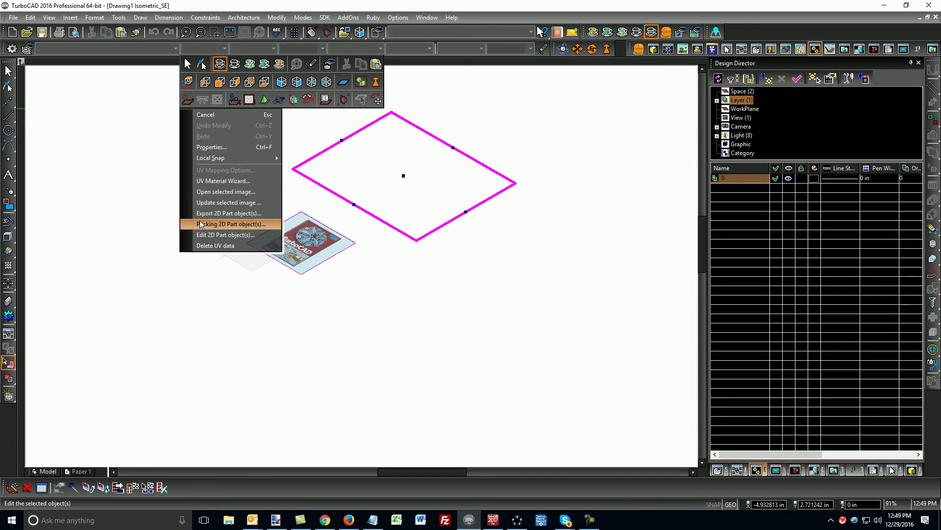
click(209, 234)
click(296, 248)
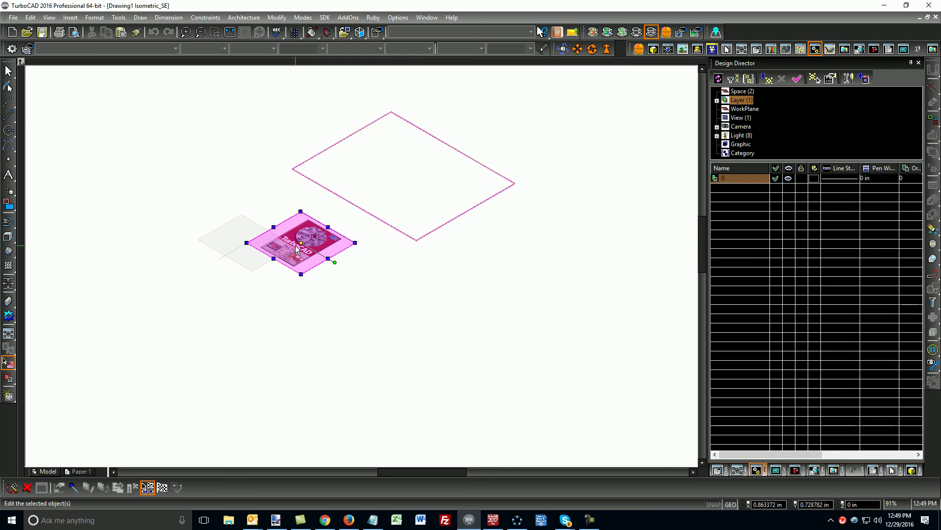
right_click(375, 271)
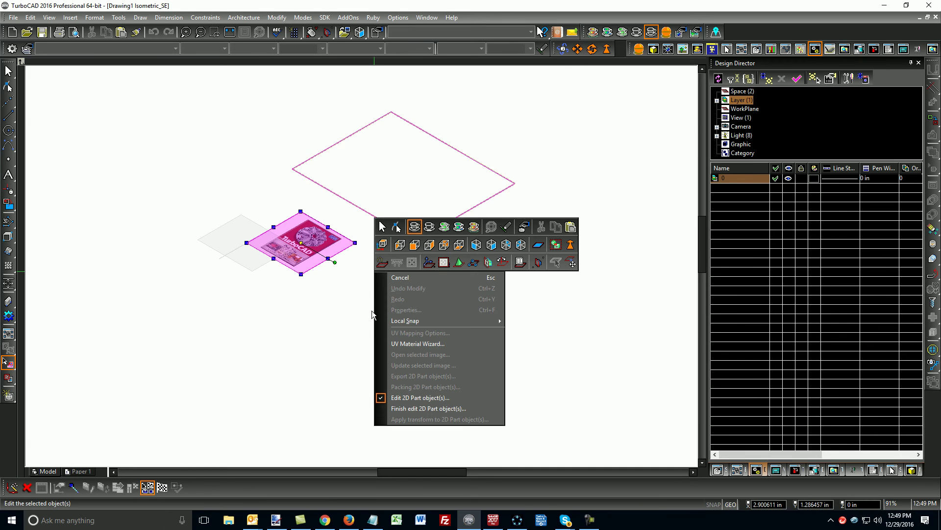
click(400, 408)
right_click(382, 235)
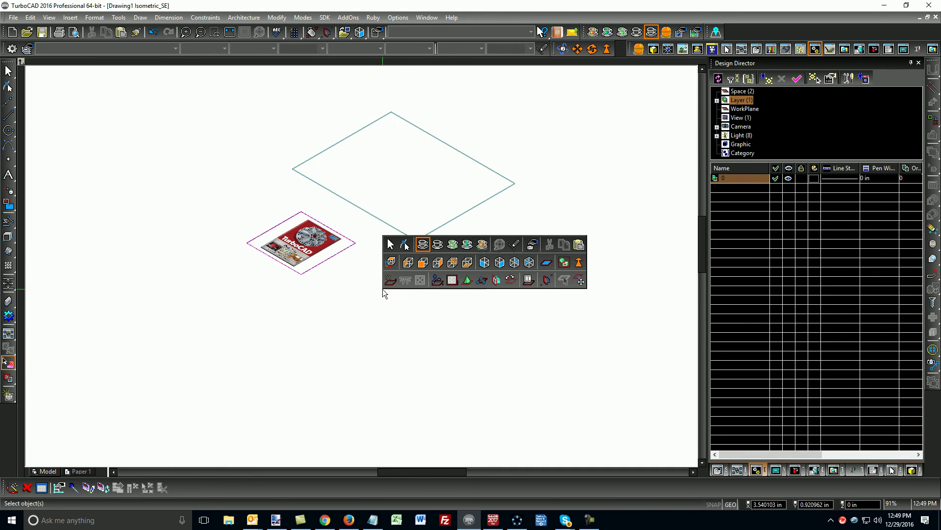
click(462, 245)
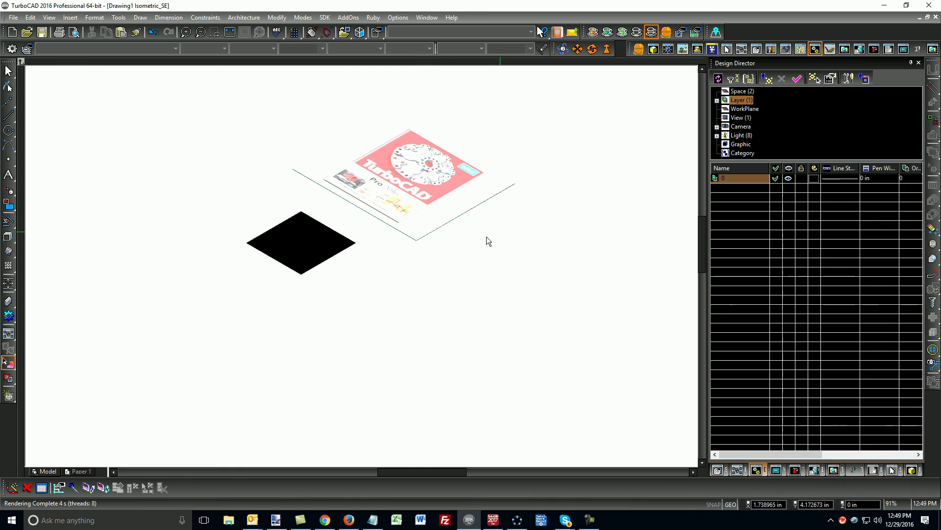
Change the 2016 material's Reflectance Color to black and re-render the textured plane.
double_click(416, 192)
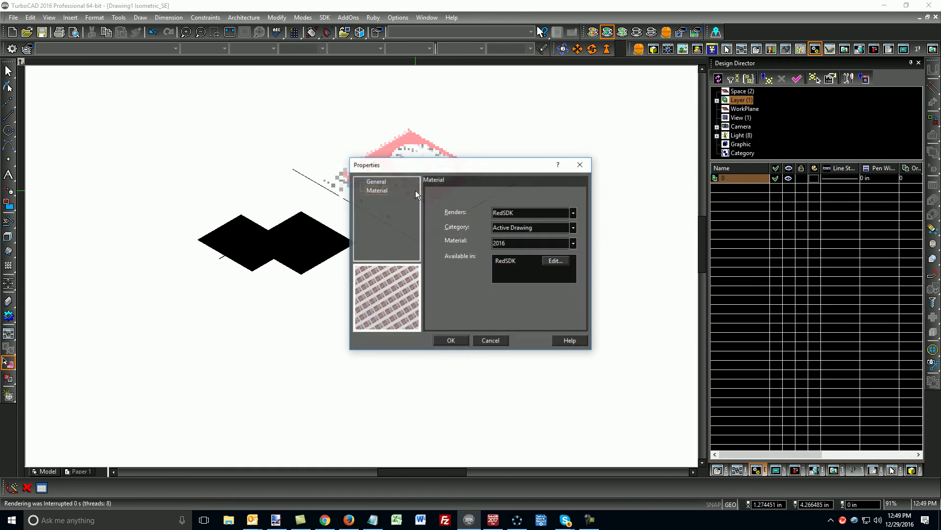
click(545, 260)
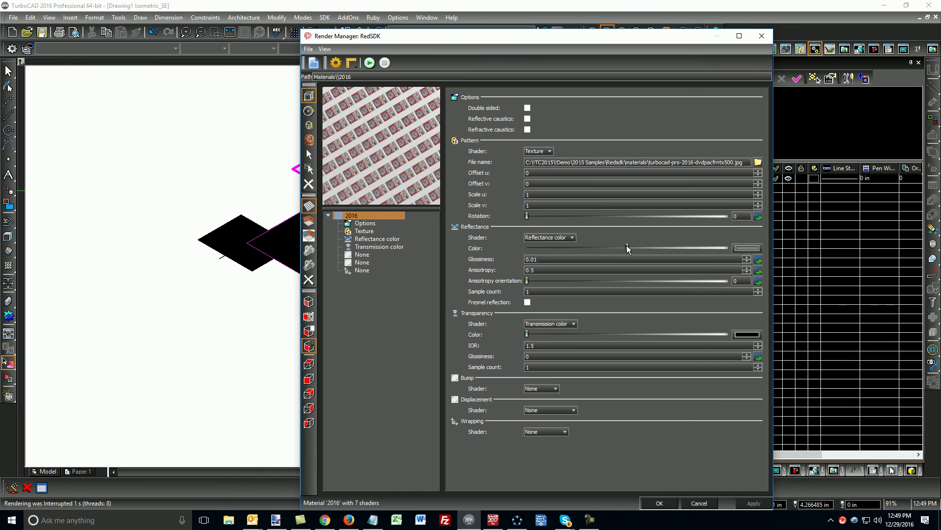
drag(628, 246, 526, 249)
click(754, 503)
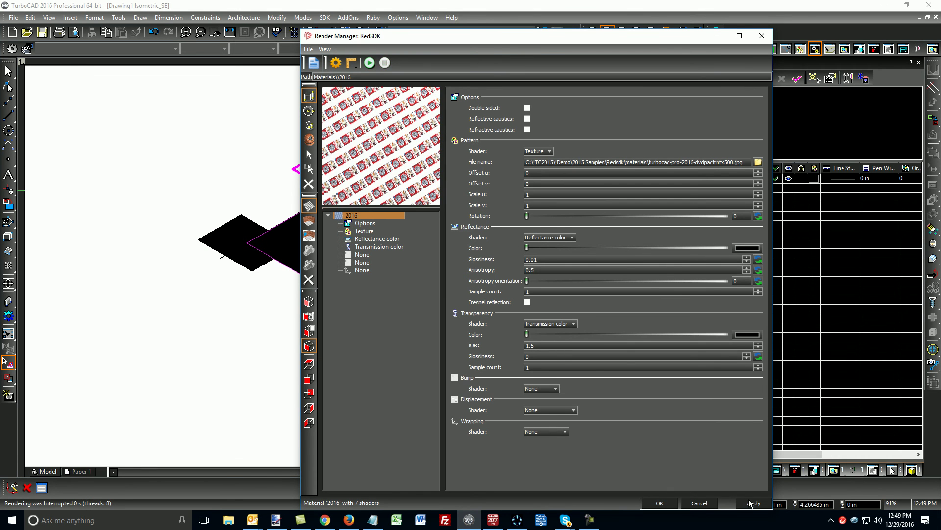
click(659, 504)
click(447, 338)
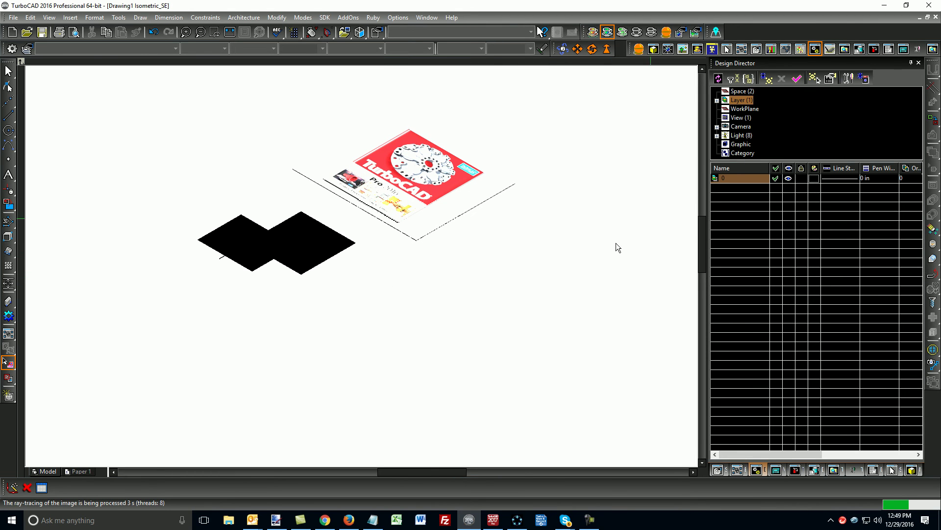
Switch the view to World Plan (top-down) and deselect the image.
right_click(418, 373)
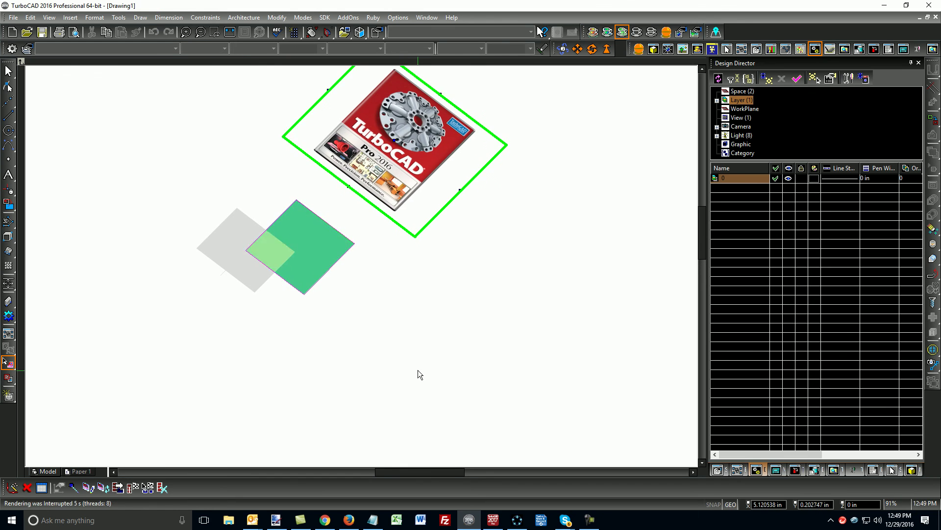
click(426, 328)
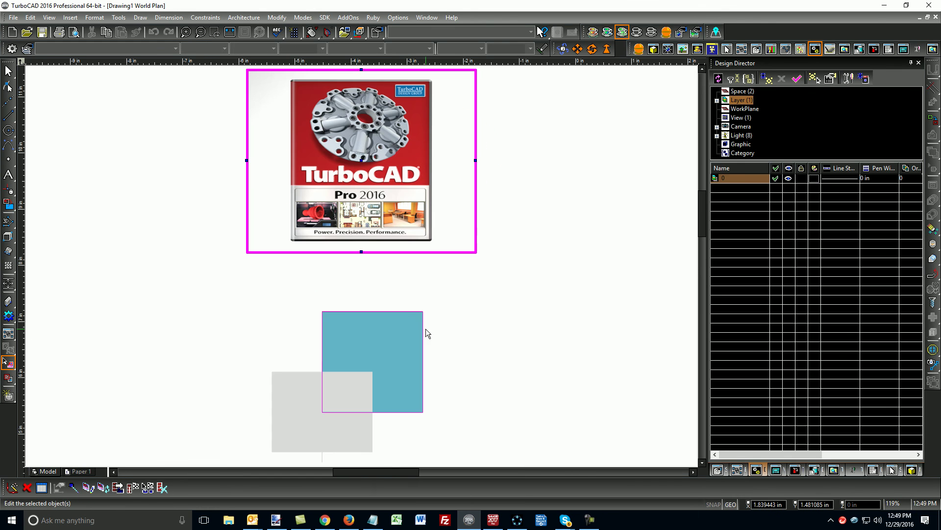
right_click(169, 270)
click(178, 244)
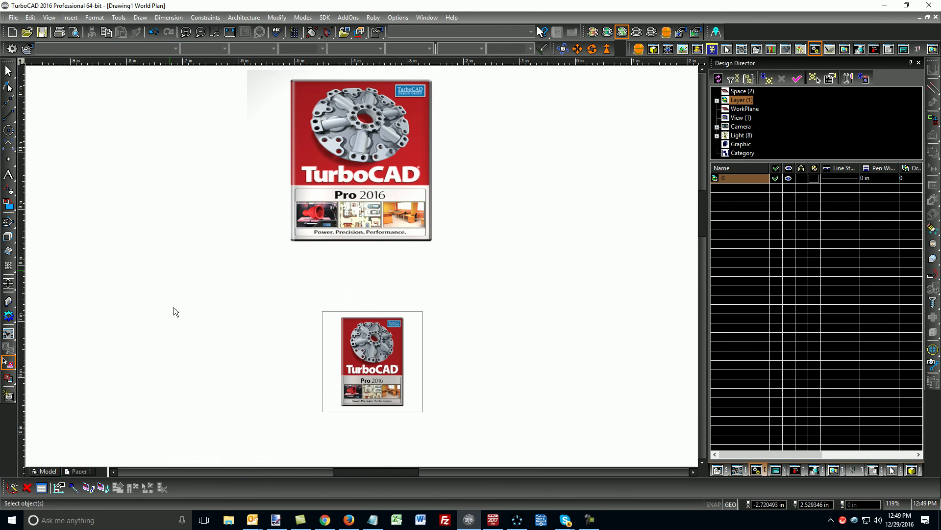
Return to object selection and render the plan view so the image shows its texture.
right_click(174, 308)
click(274, 263)
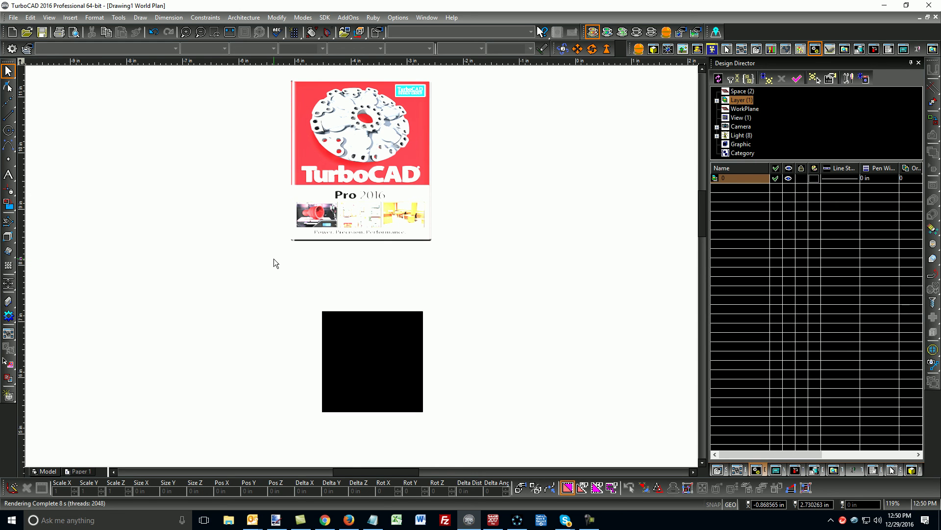
right_click(273, 258)
click(343, 216)
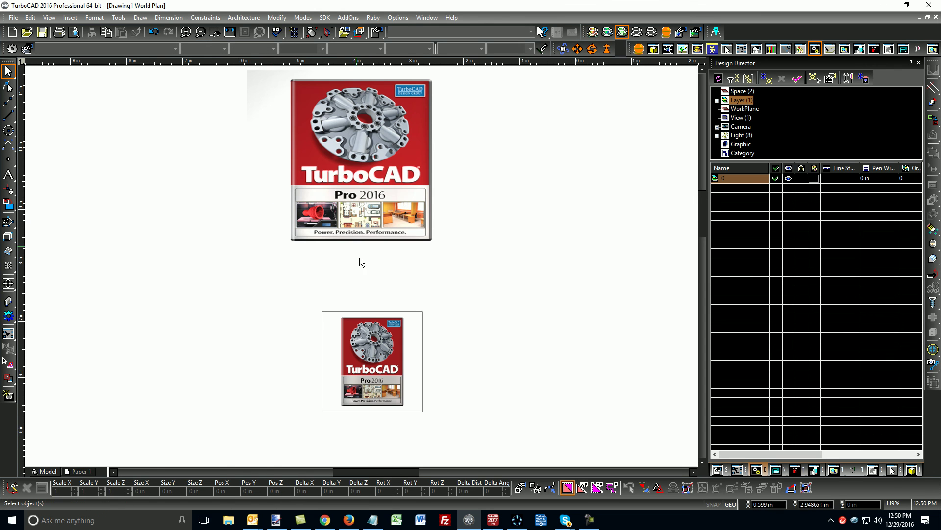
Render at quality and turn off the Ambient_5 light in Design Director's Light (8) list.
right_click(318, 267)
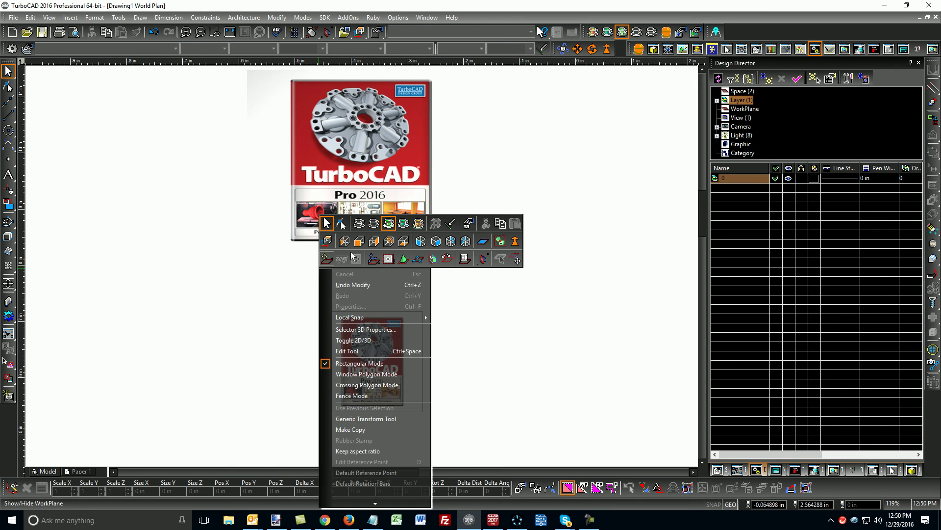
click(404, 227)
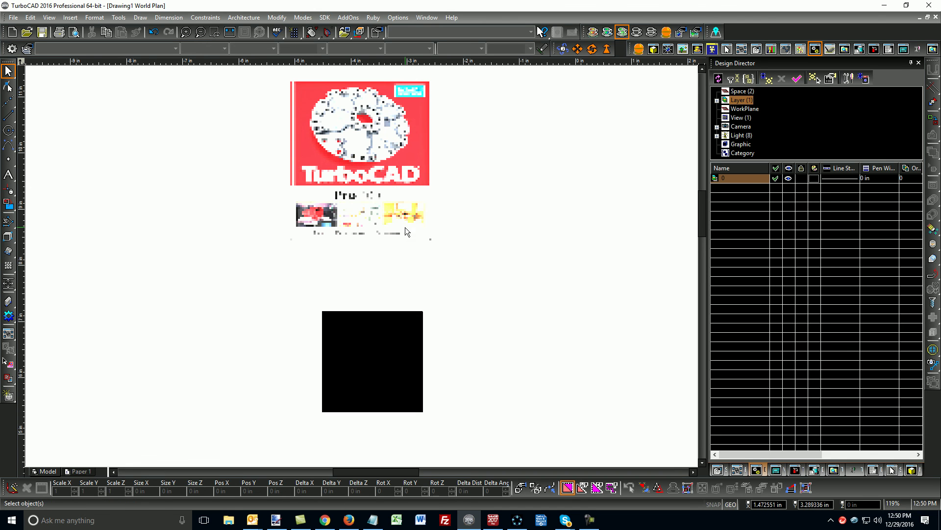
click(740, 135)
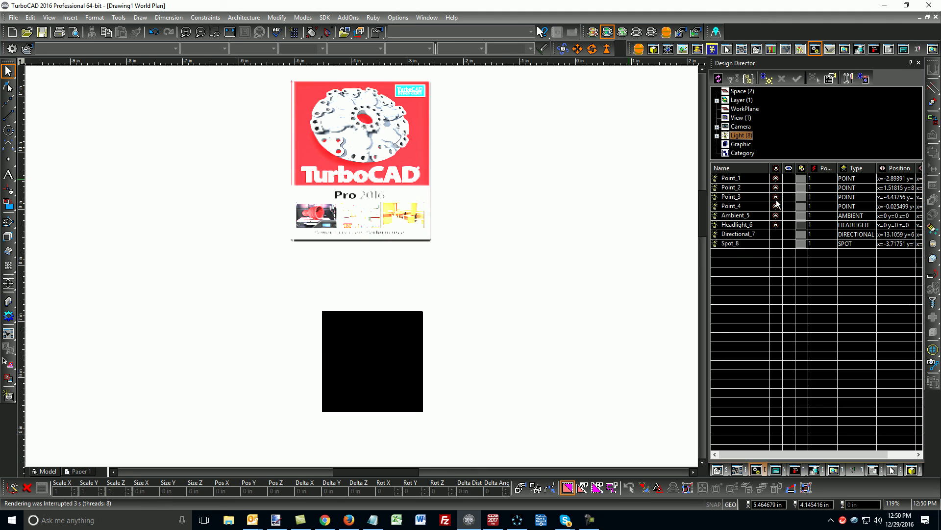
click(775, 216)
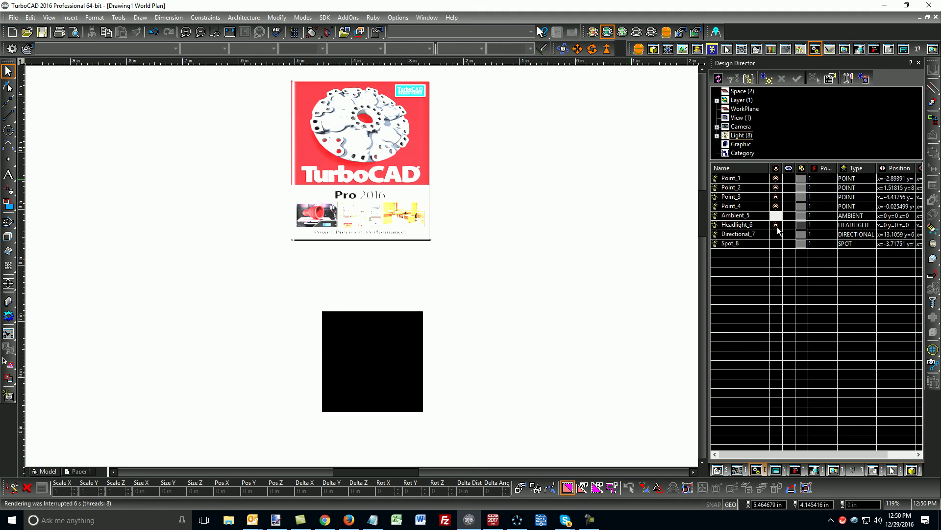
Reset to wireframe, then re-run Quality Rendering with the new lighting.
right_click(614, 253)
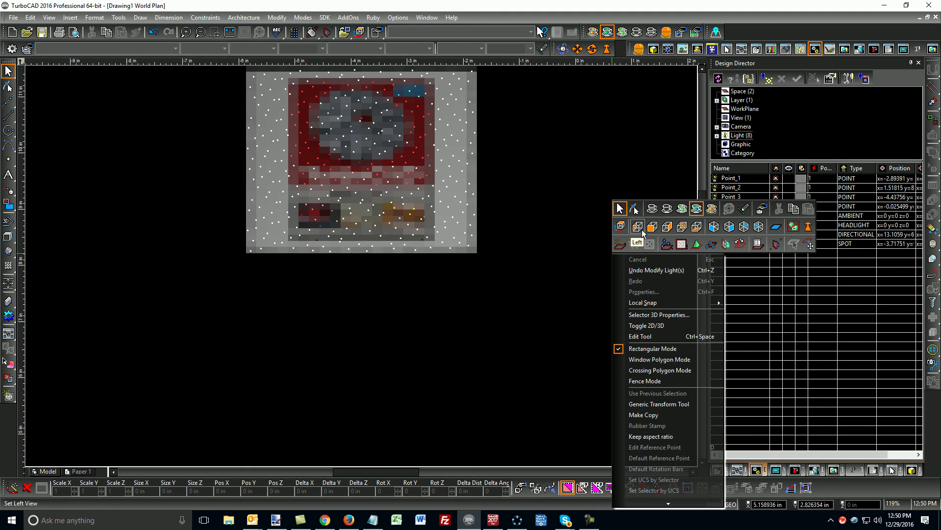
click(656, 215)
right_click(566, 224)
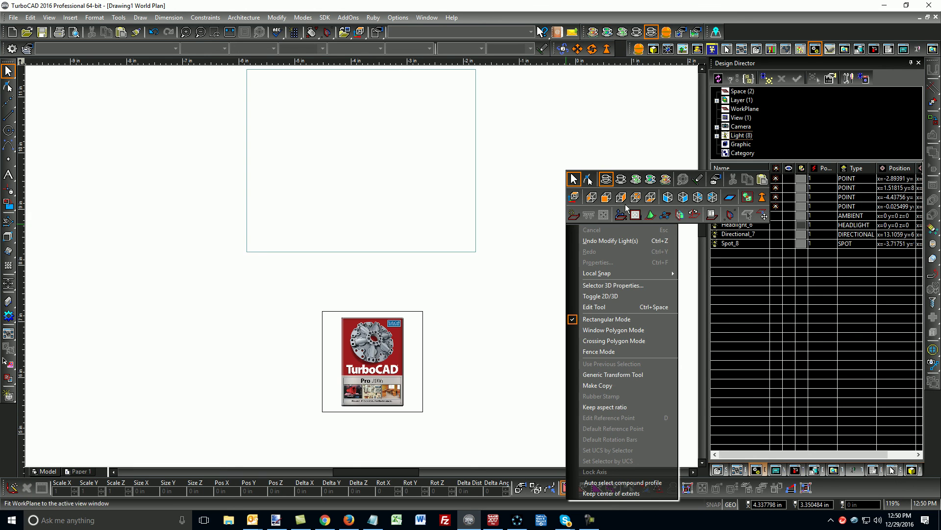
click(649, 183)
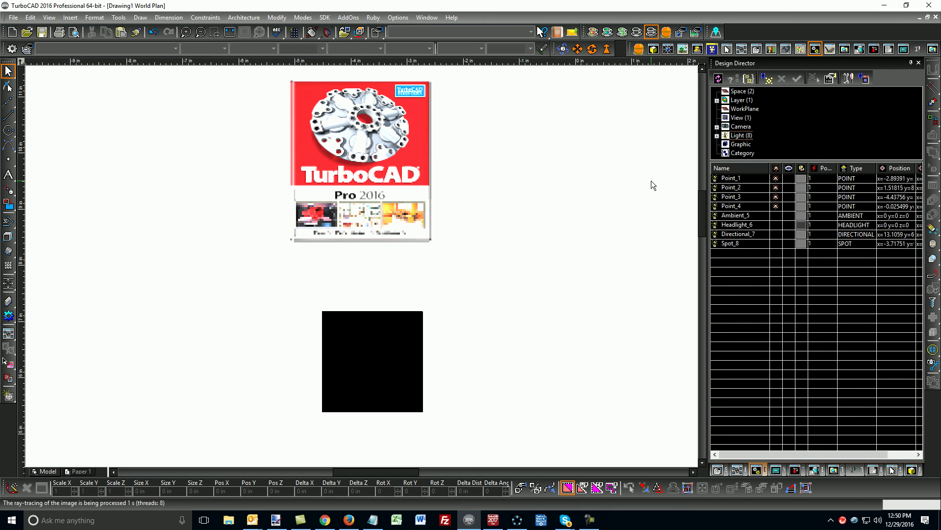